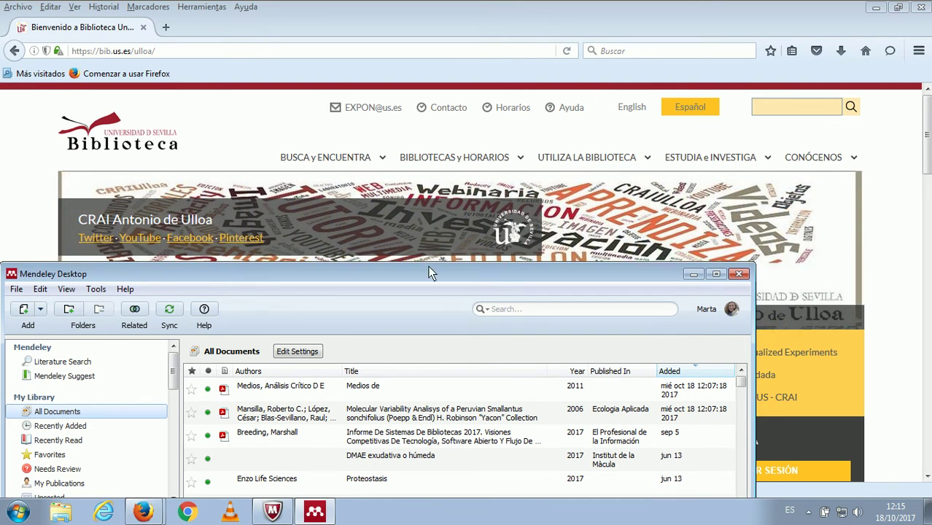
Step: Create a new folder named endnote in the Mendeley Desktop library
left_click_drag(439, 275, 482, 99)
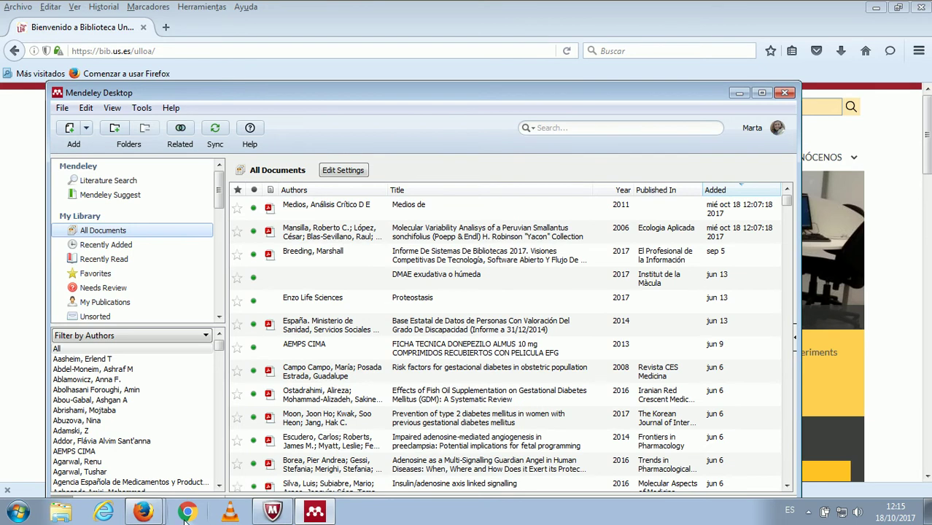
left_click(79, 484)
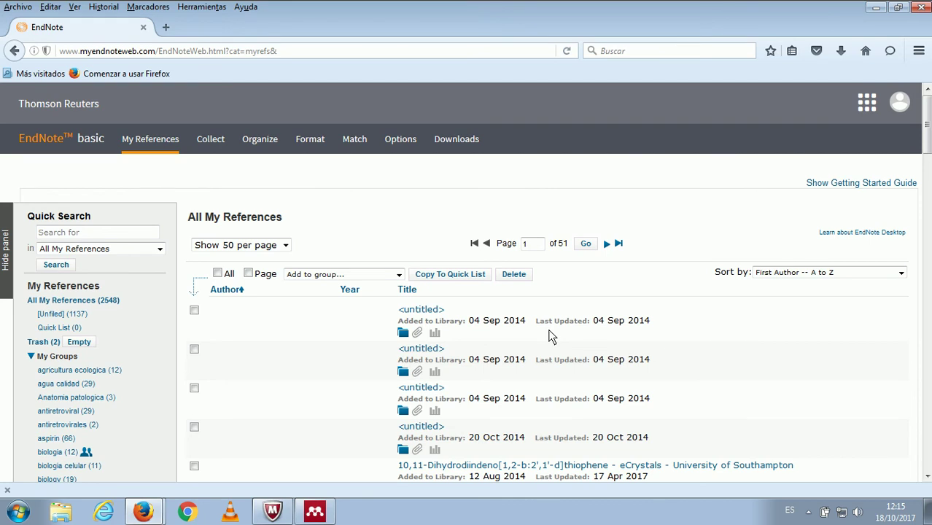
left_click(315, 514)
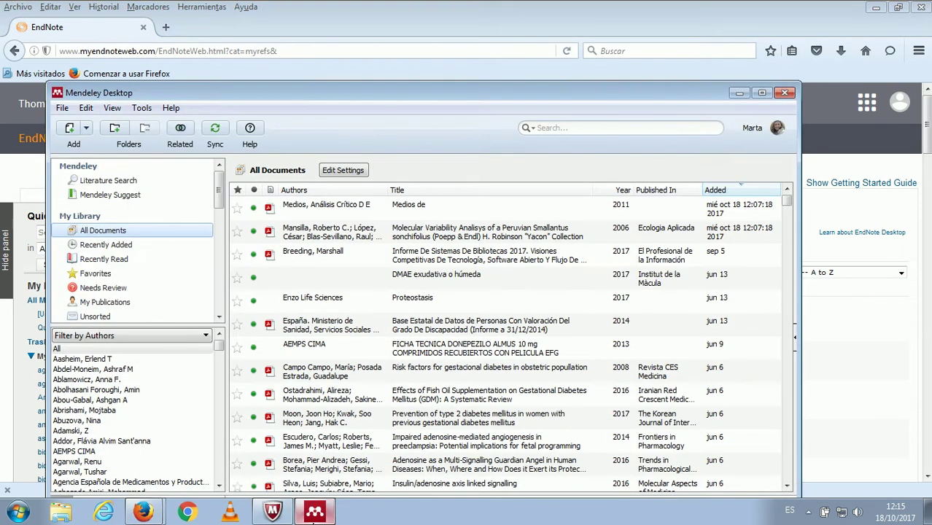
left_click_drag(220, 198, 224, 283)
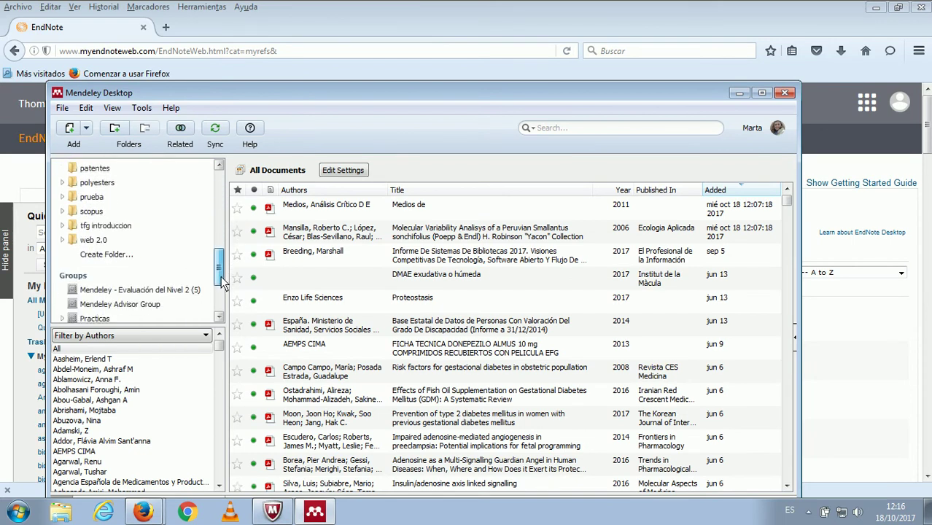
left_click(117, 254)
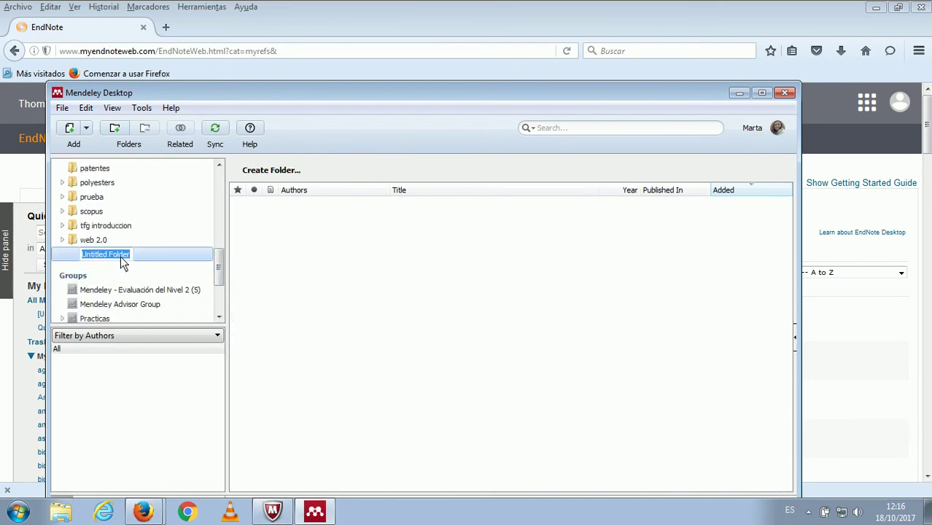
key("BackSpace")
type("en")
type("dnote")
key("Return")
Step: Open the new endnote folder in the library's folder list
left_click(129, 269)
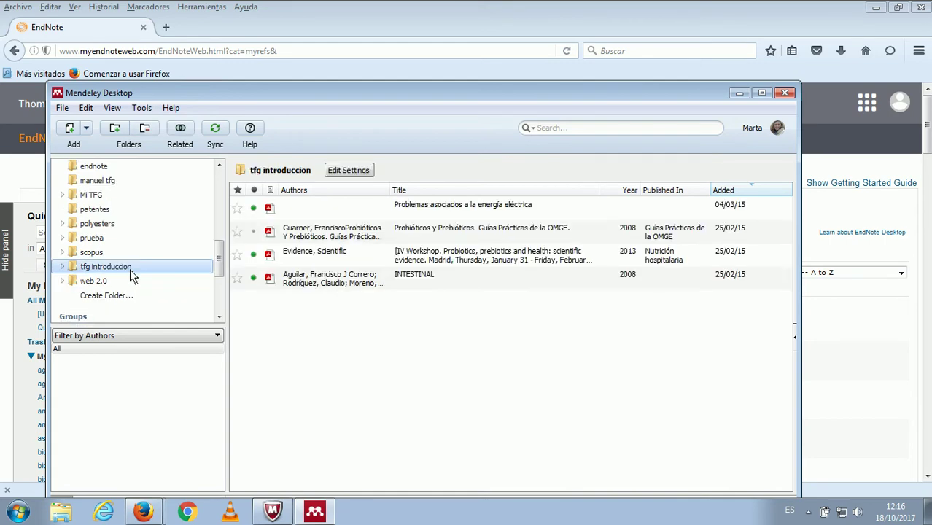
scroll(128, 269, "up", 5)
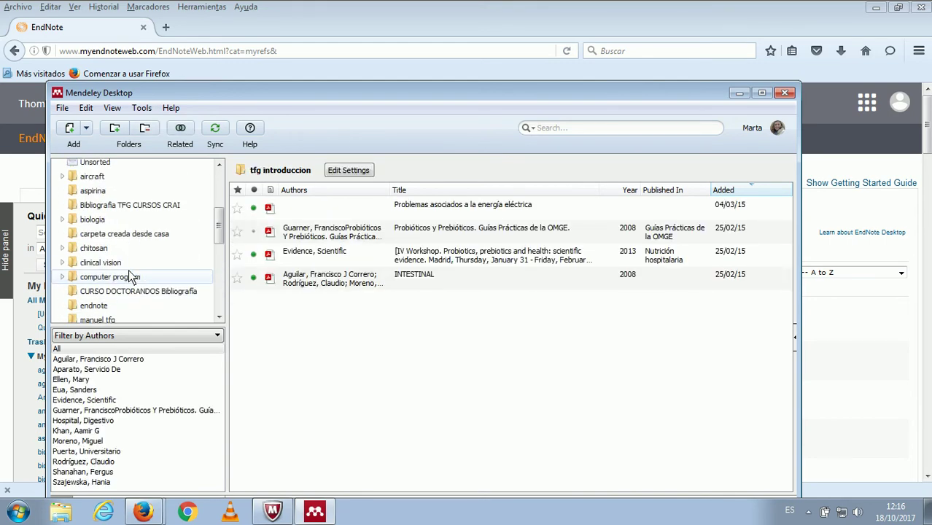
scroll(130, 275, "down", 2)
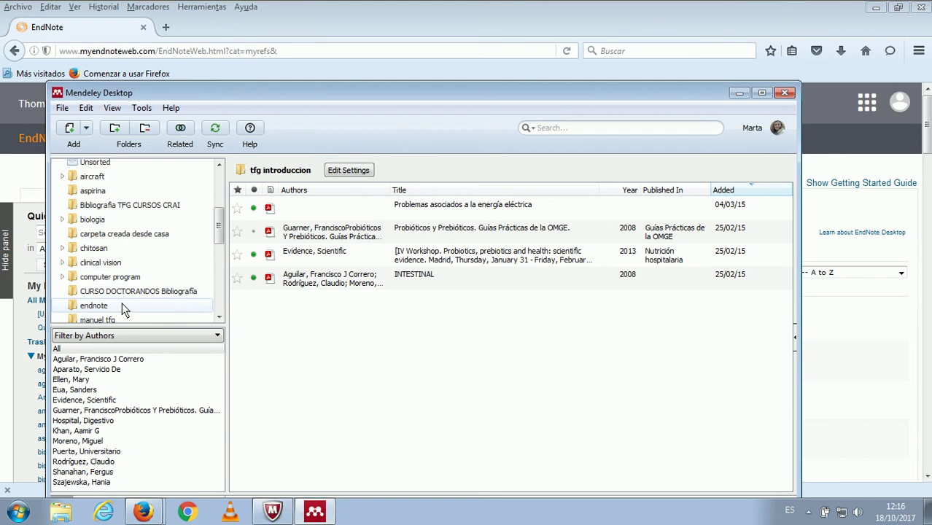
left_click(126, 306)
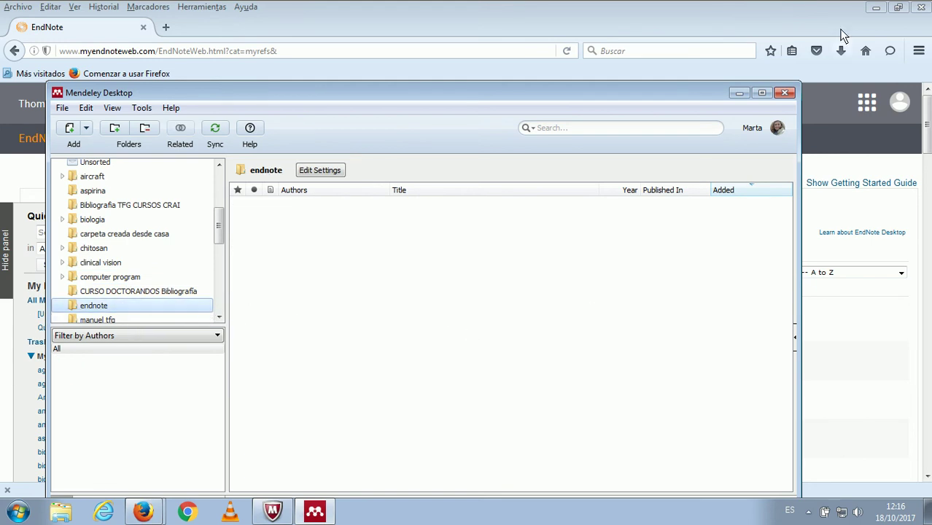
Step: Switch to EndNote basic in Firefox and open its Export References page
left_click(735, 93)
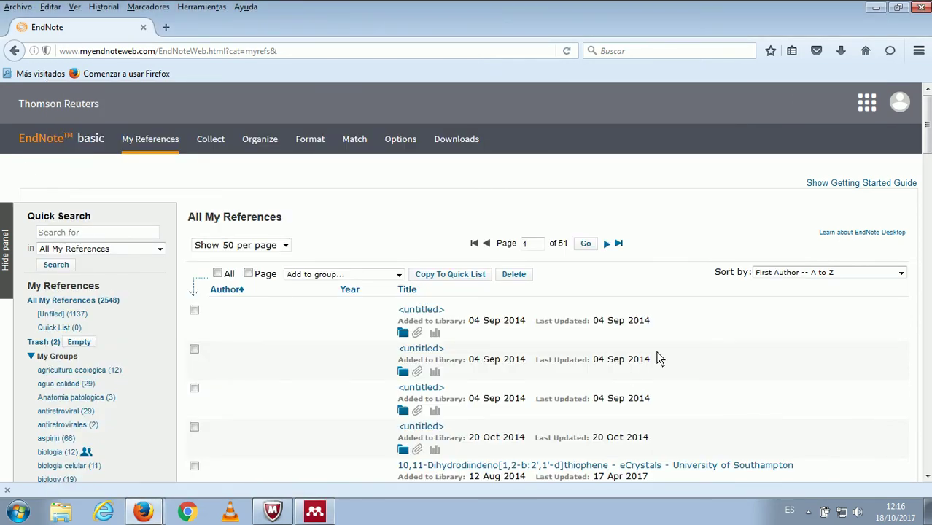
scroll(658, 358, "down", 1)
scroll(659, 357, "down", 3)
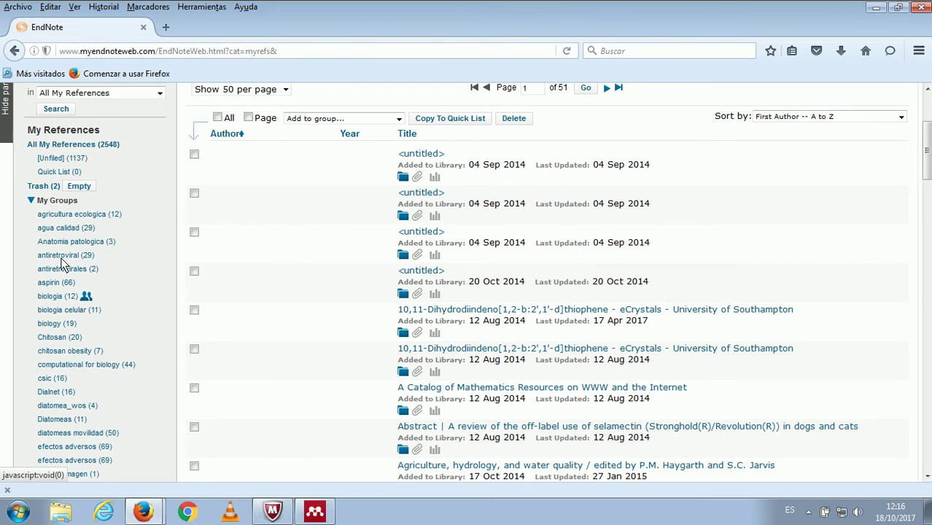
scroll(64, 264, "up", 3)
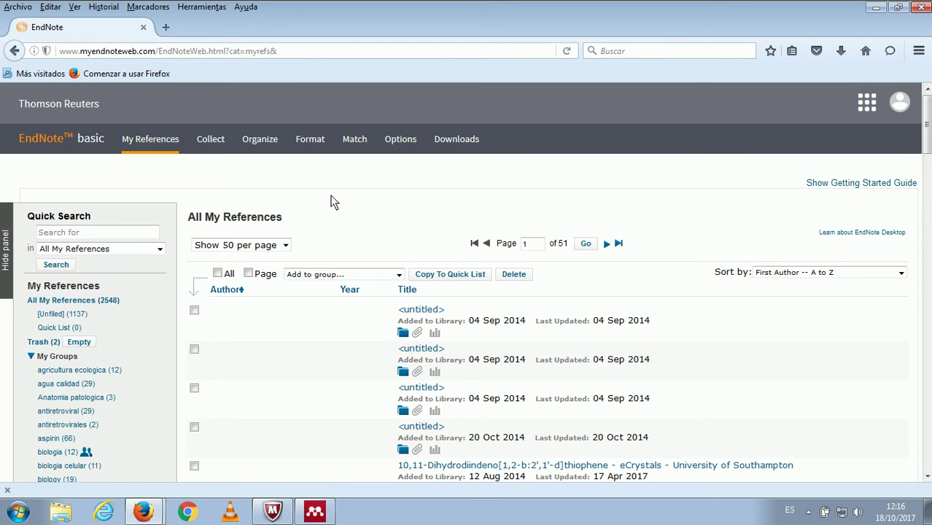
mouse_move(312, 144)
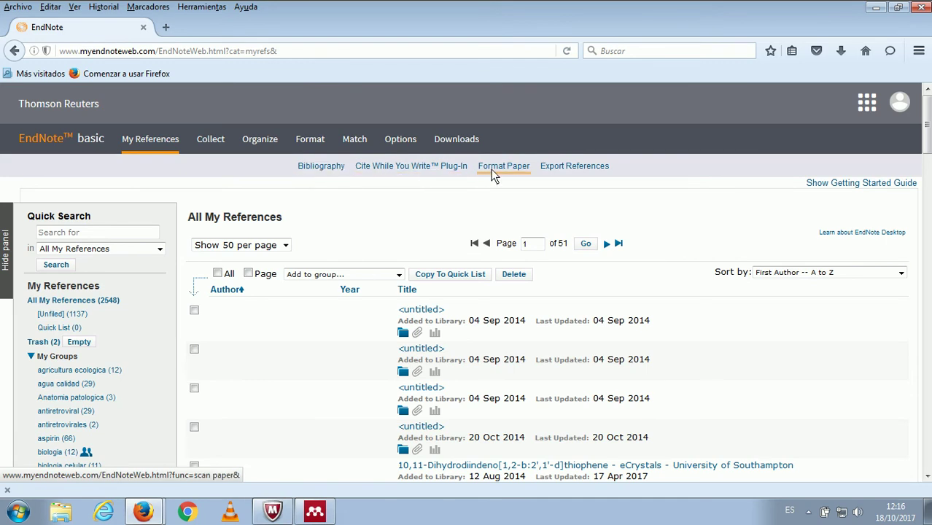
left_click(575, 169)
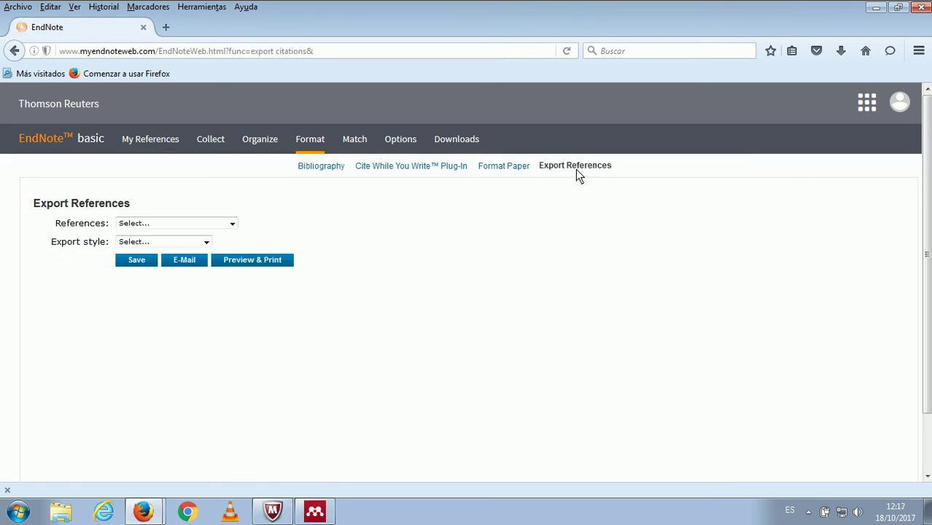
Step: Set the export to the antiretroviral group of references with the RefMan (RIS) Export style
left_click(232, 225)
scroll(233, 255, "down", 2)
scroll(234, 252, "up", 2)
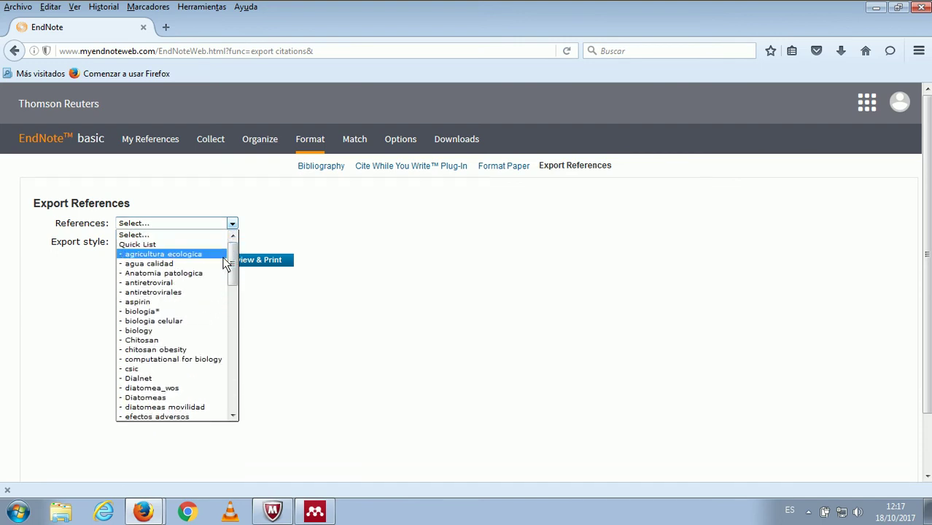
left_click_drag(235, 264, 234, 388)
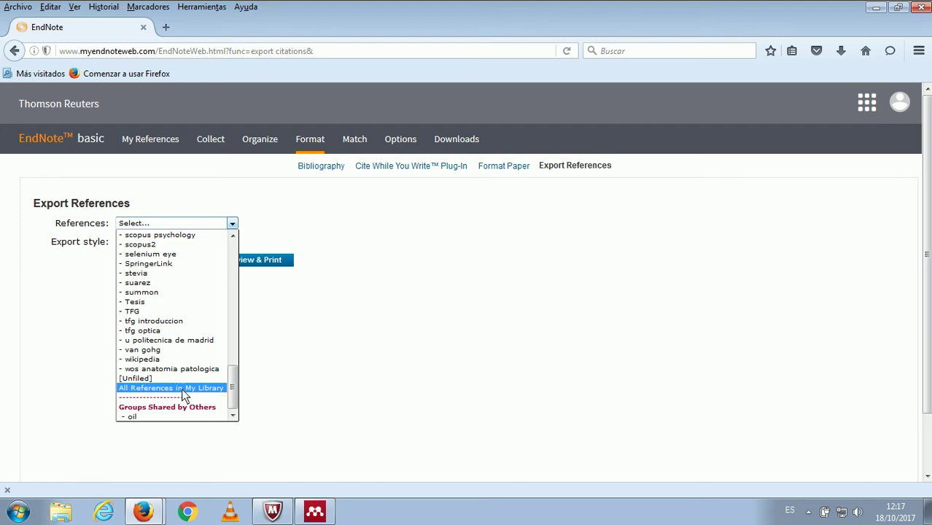
left_click_drag(233, 381, 226, 242)
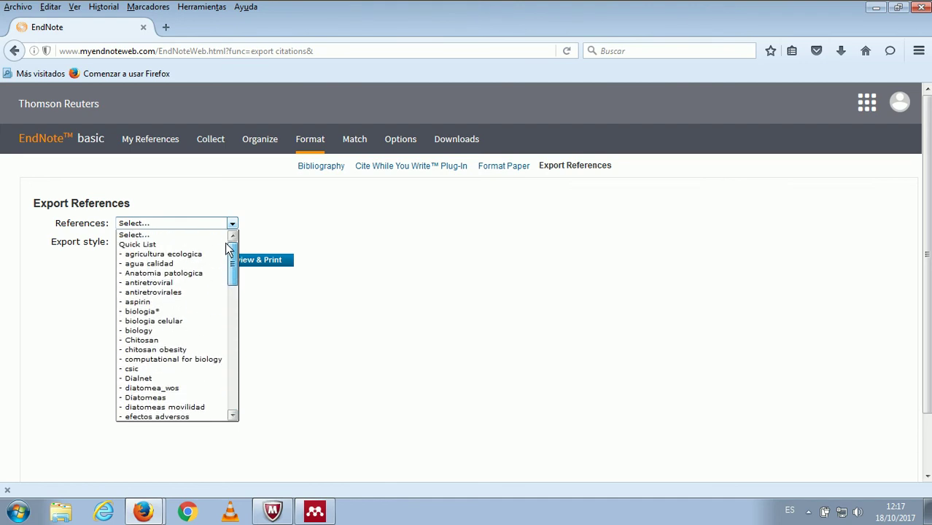
left_click(175, 283)
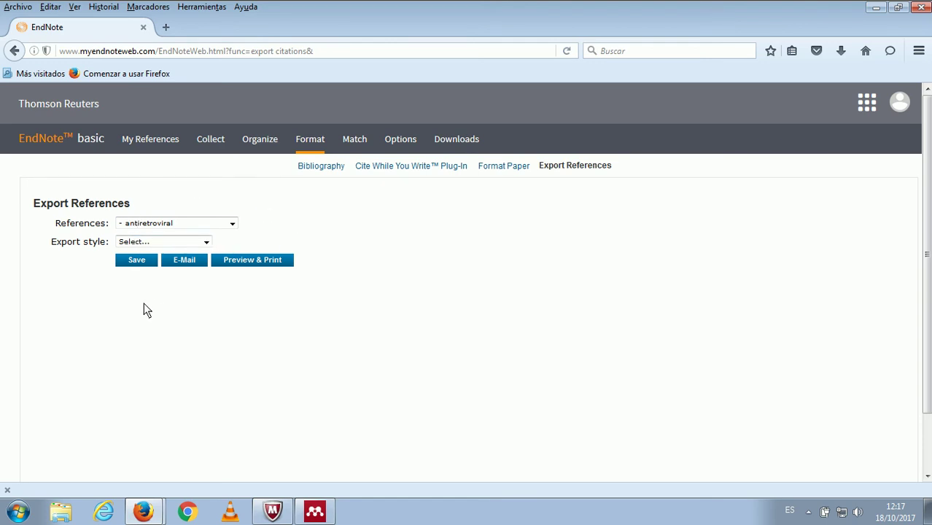
left_click(207, 242)
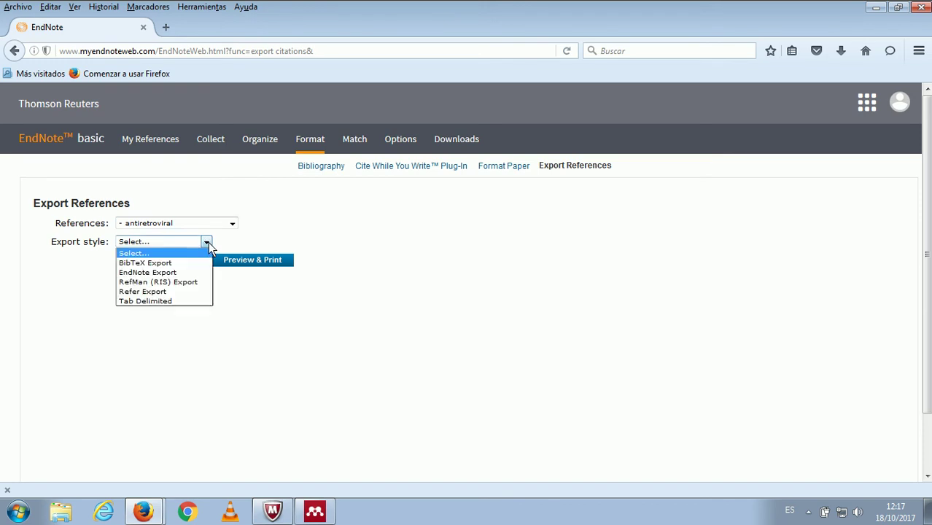
left_click(149, 284)
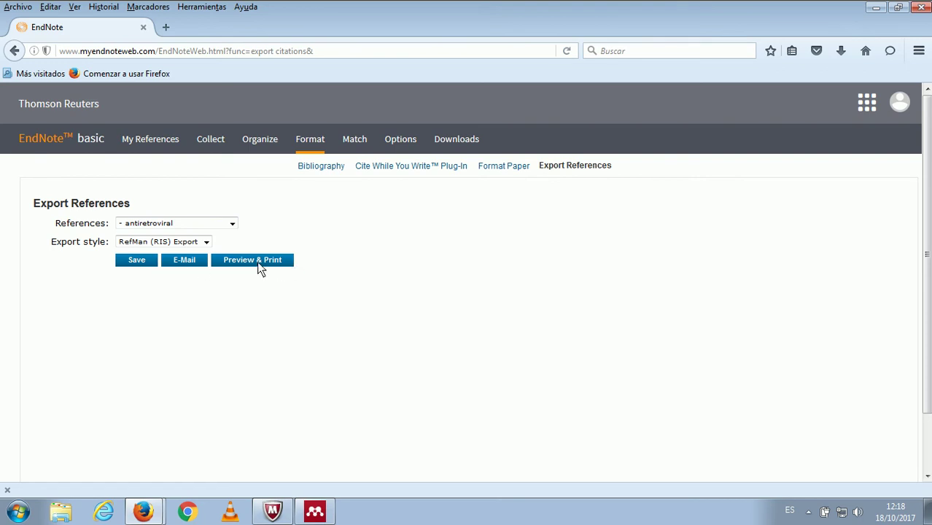
Step: Save the exported references to the computer as the file exportlist.txt
left_click(128, 263)
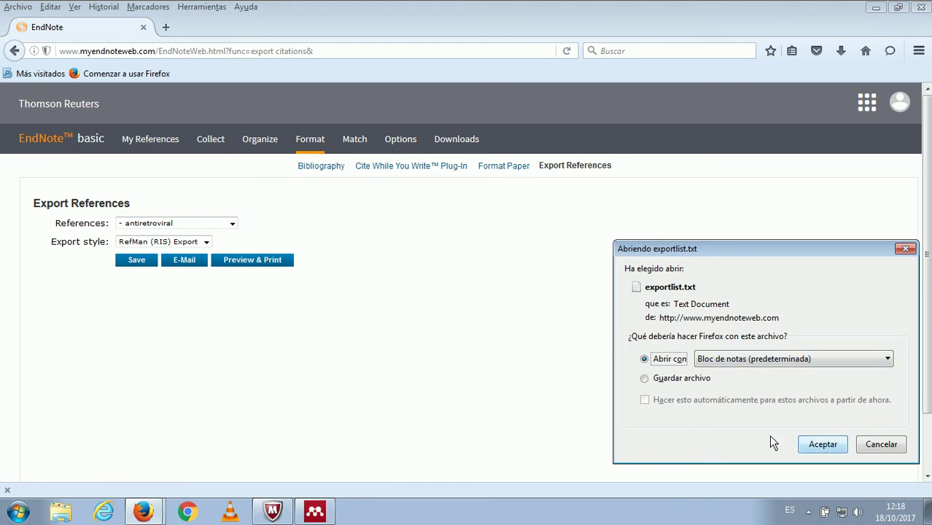
left_click(644, 377)
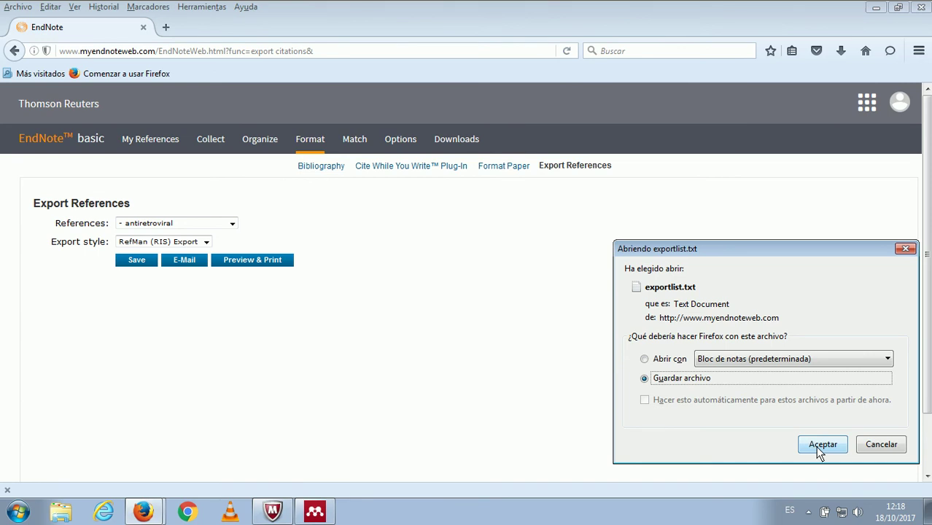
left_click(888, 359)
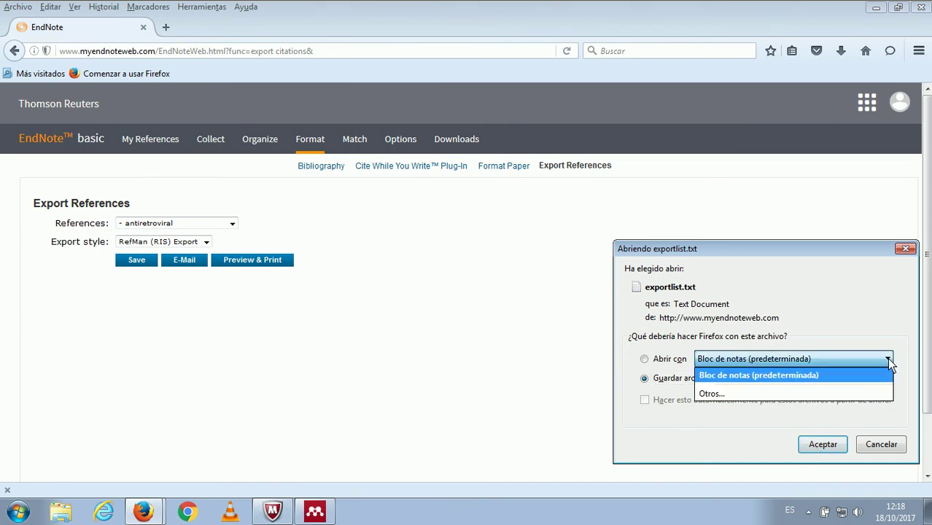
left_click(679, 421)
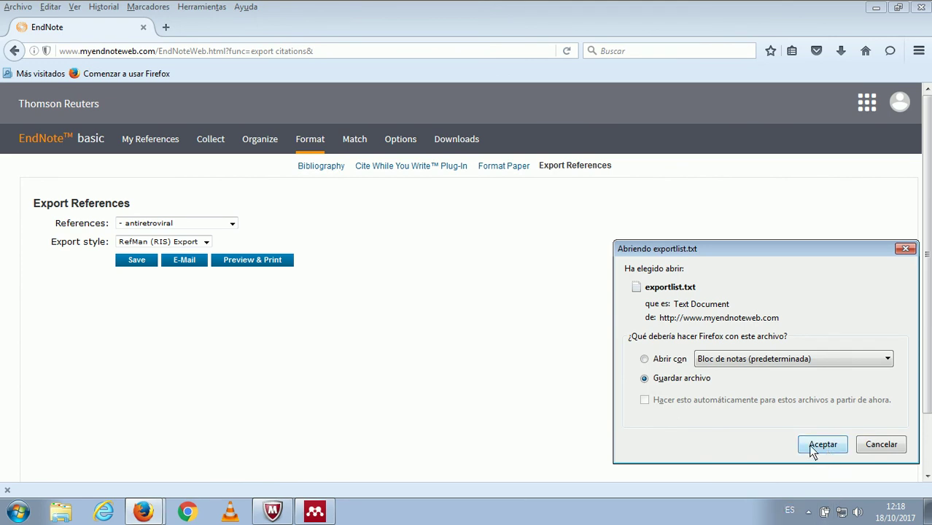
left_click(831, 451)
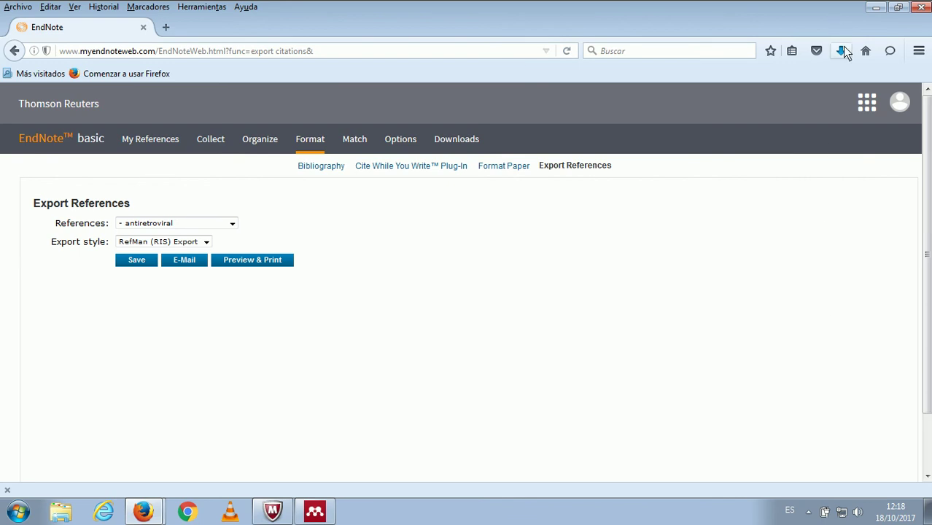
Step: Switch to Mendeley Desktop, maximized, and add the exportlist file from the Descargas folder to the endnote folder
left_click(315, 512)
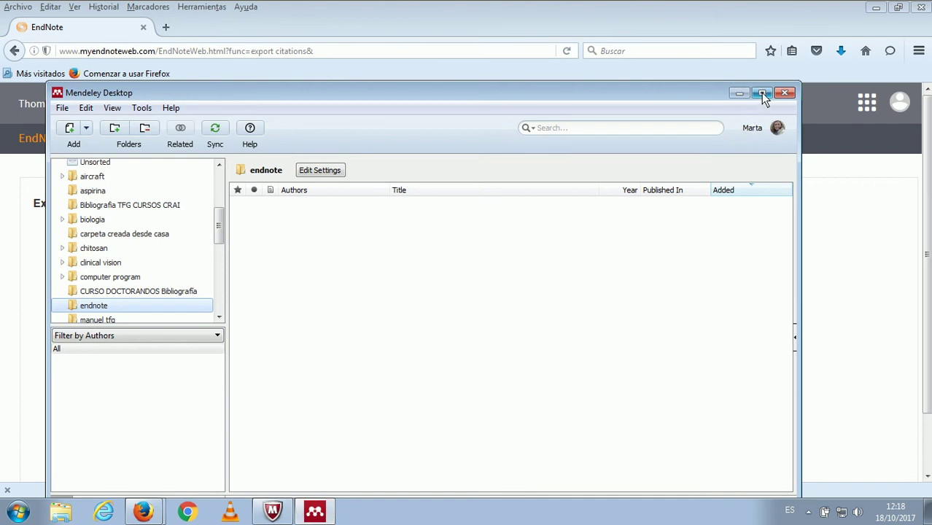
left_click(762, 93)
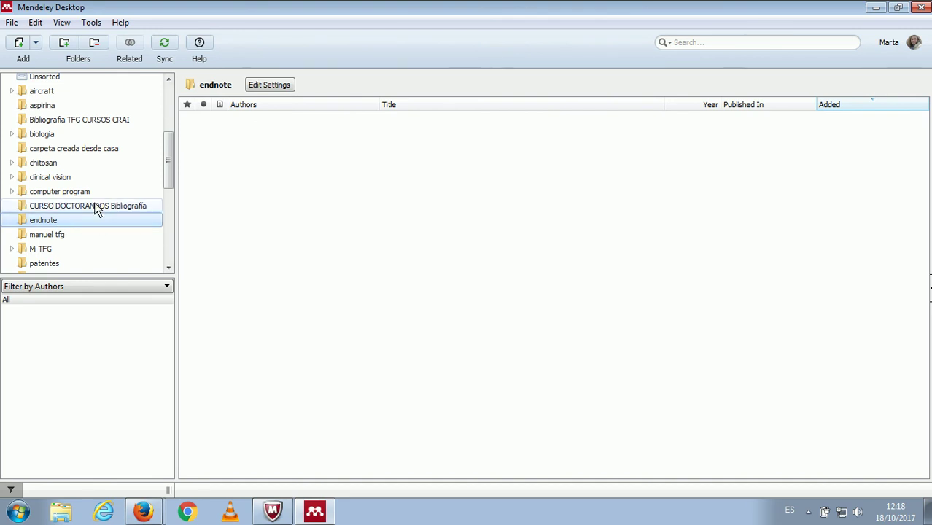
left_click(12, 24)
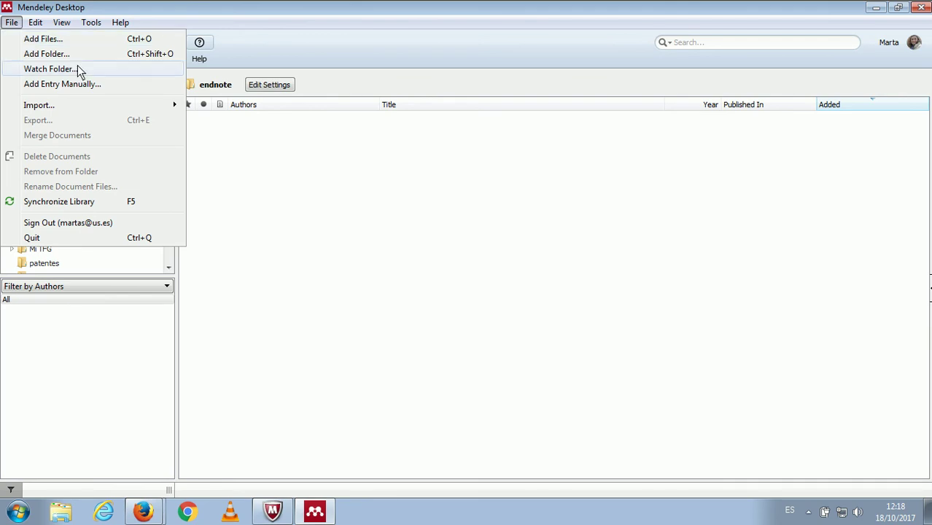
left_click(407, 219)
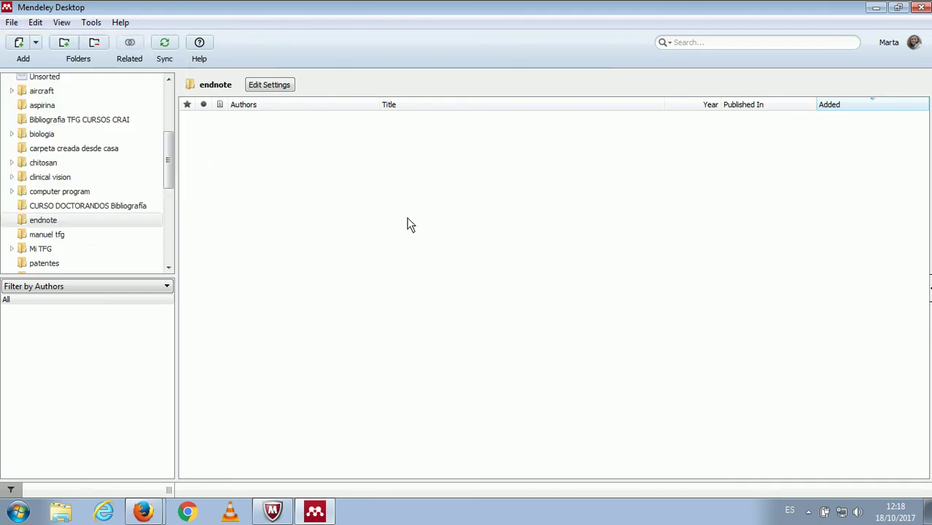
left_click(19, 44)
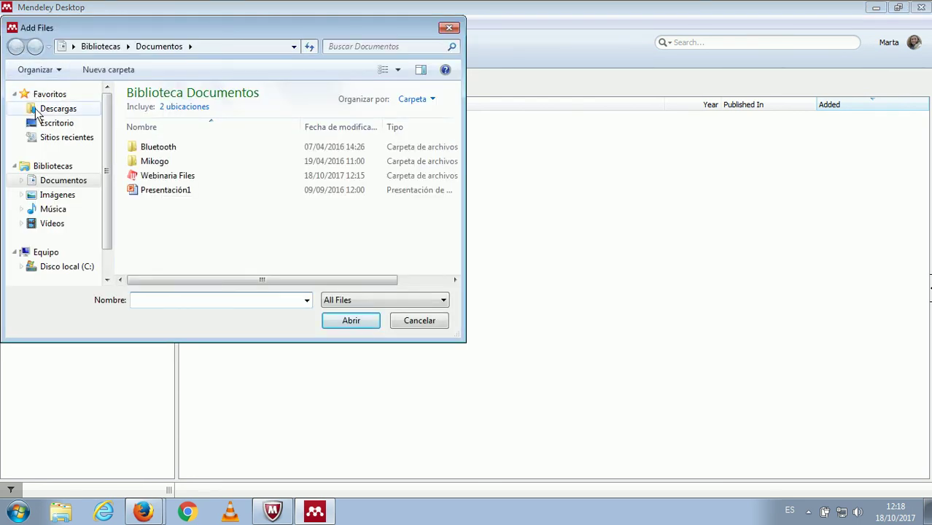
left_click(59, 110)
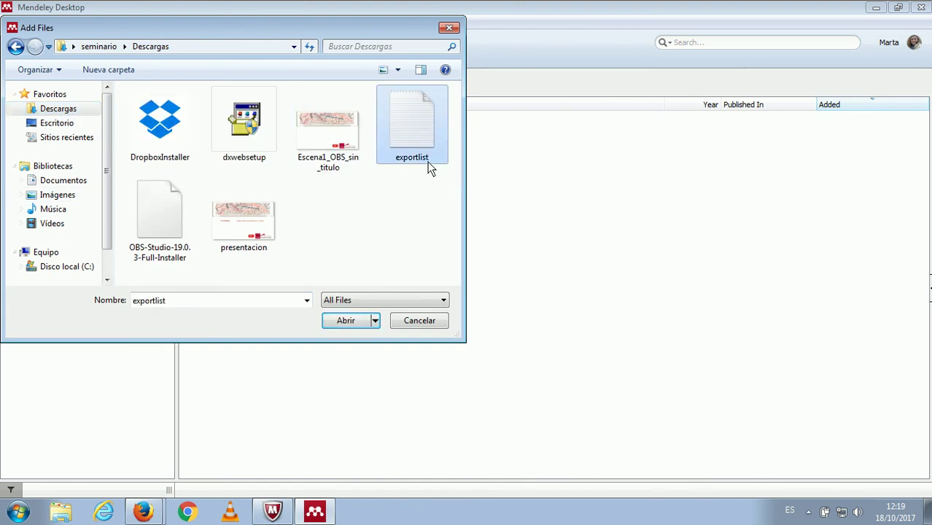
left_click(352, 325)
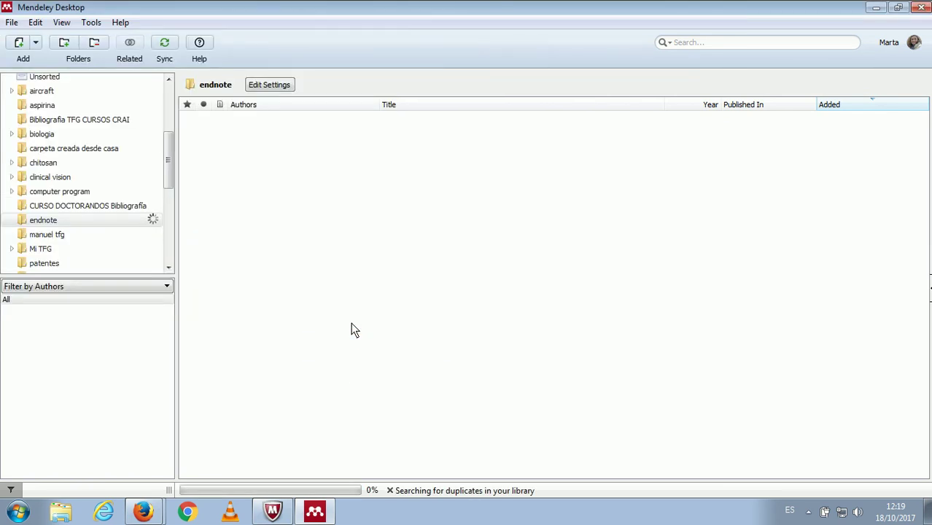
left_click(150, 222)
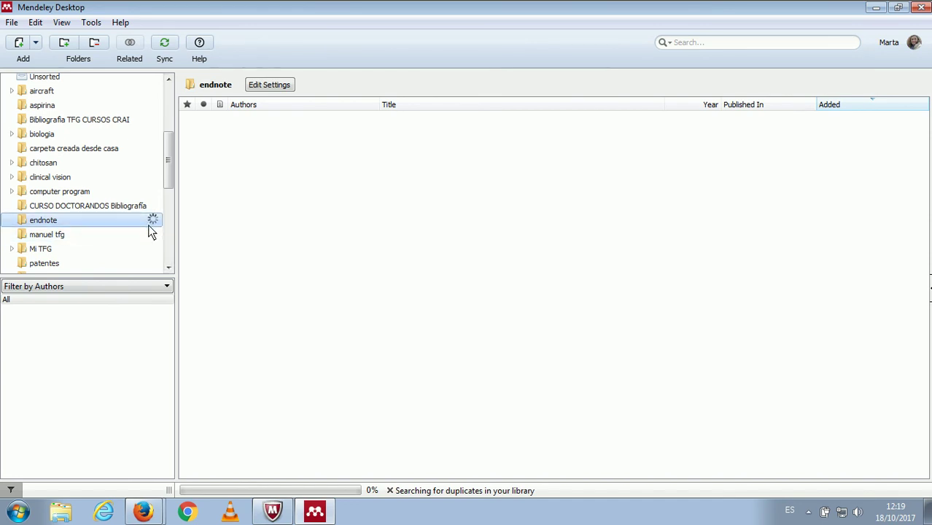